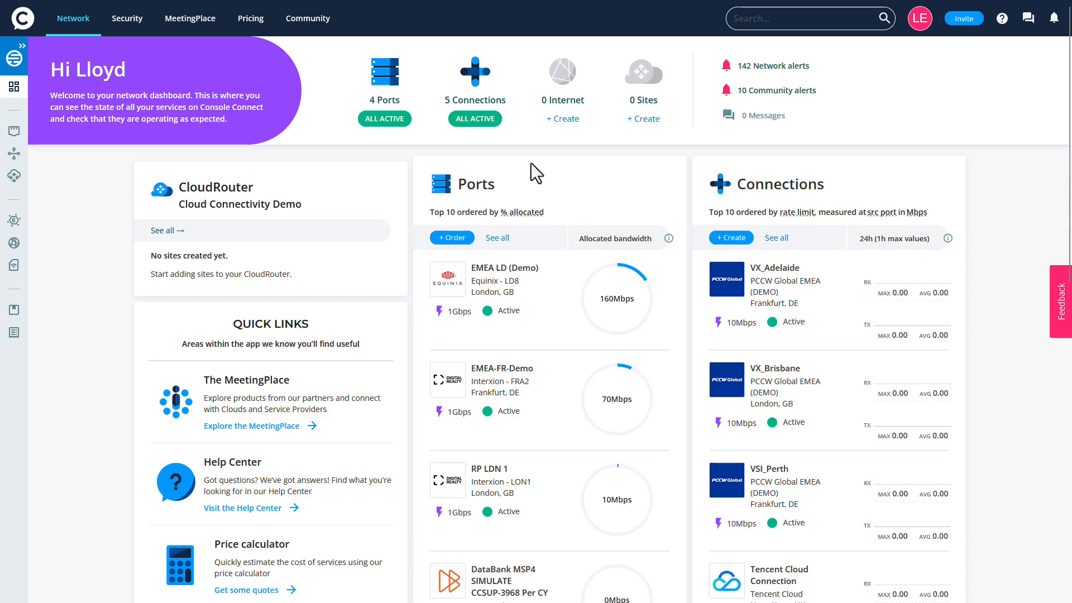
- Start a new Layer 2 connection with IBM Cloud as the cloud provider
click(23, 46)
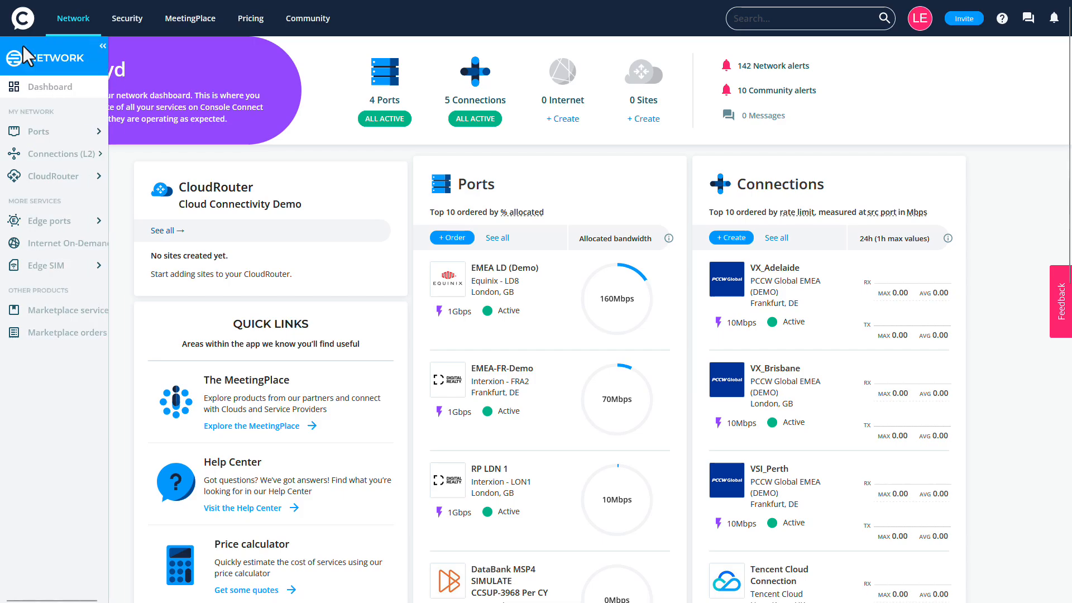
click(119, 156)
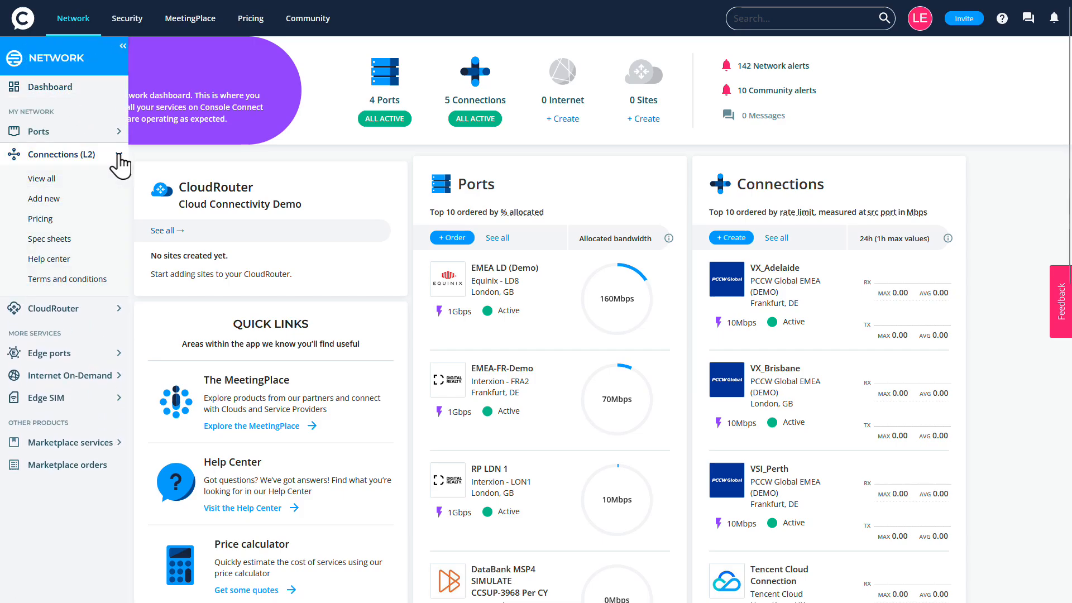
click(98, 200)
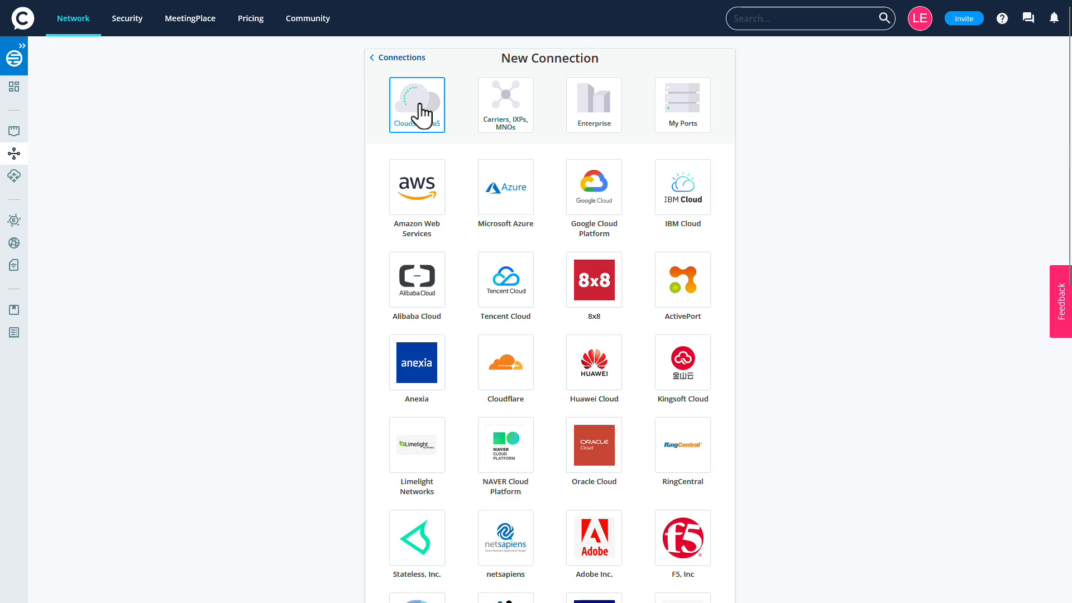
click(681, 189)
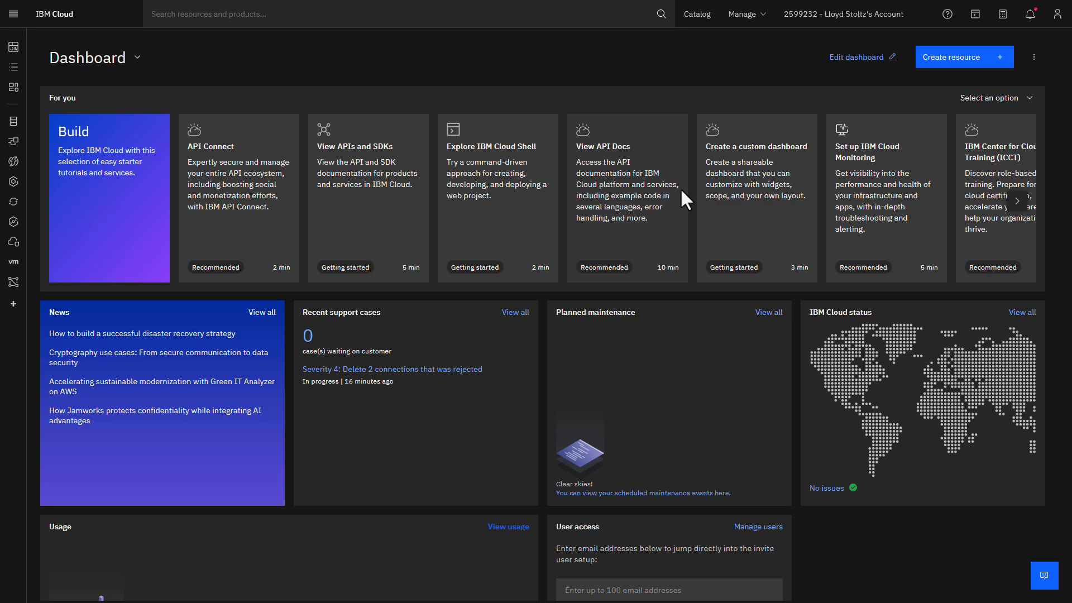
- Switch to IBM Cloud and copy the account ID from the account settings
click(762, 20)
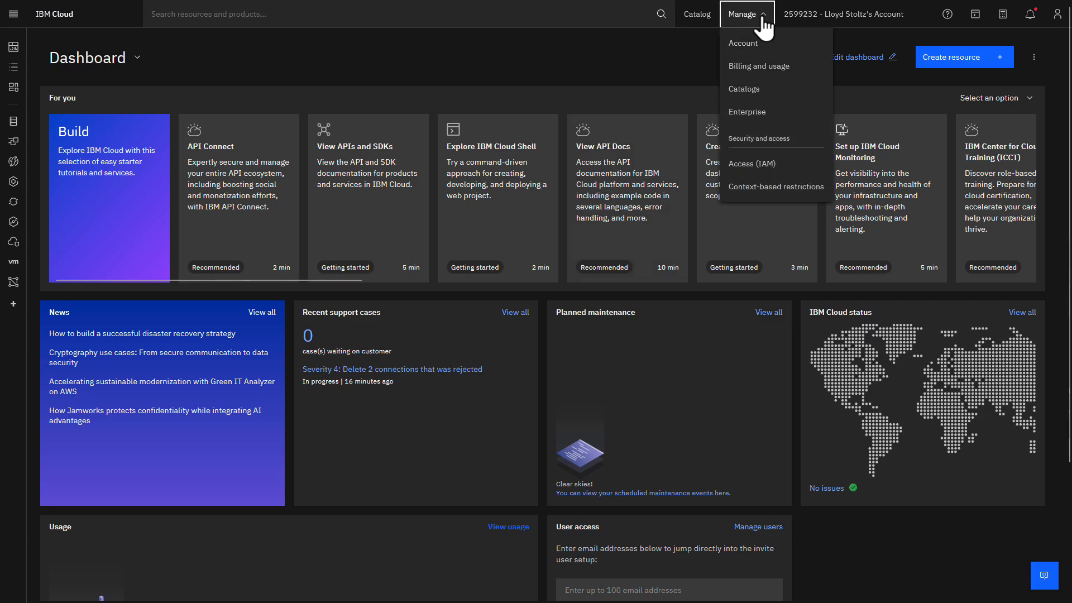
click(758, 42)
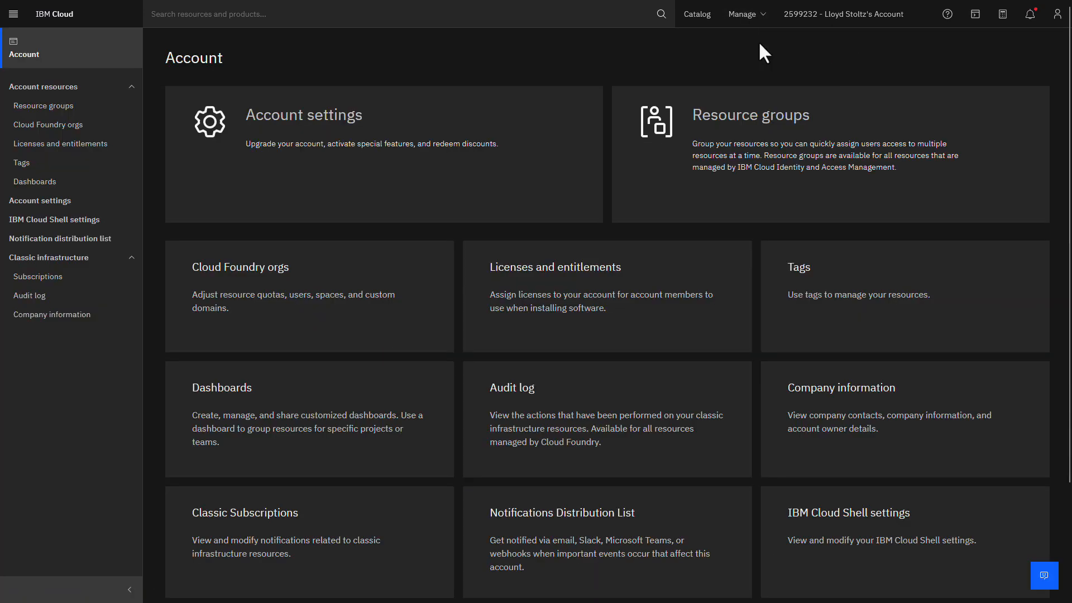
click(77, 202)
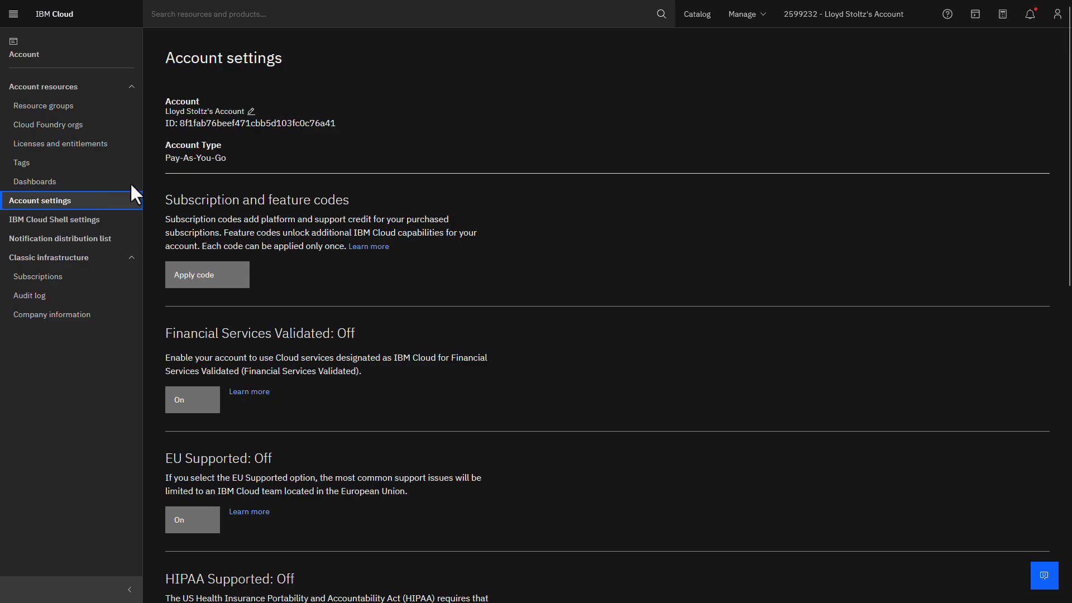
double_click(303, 124)
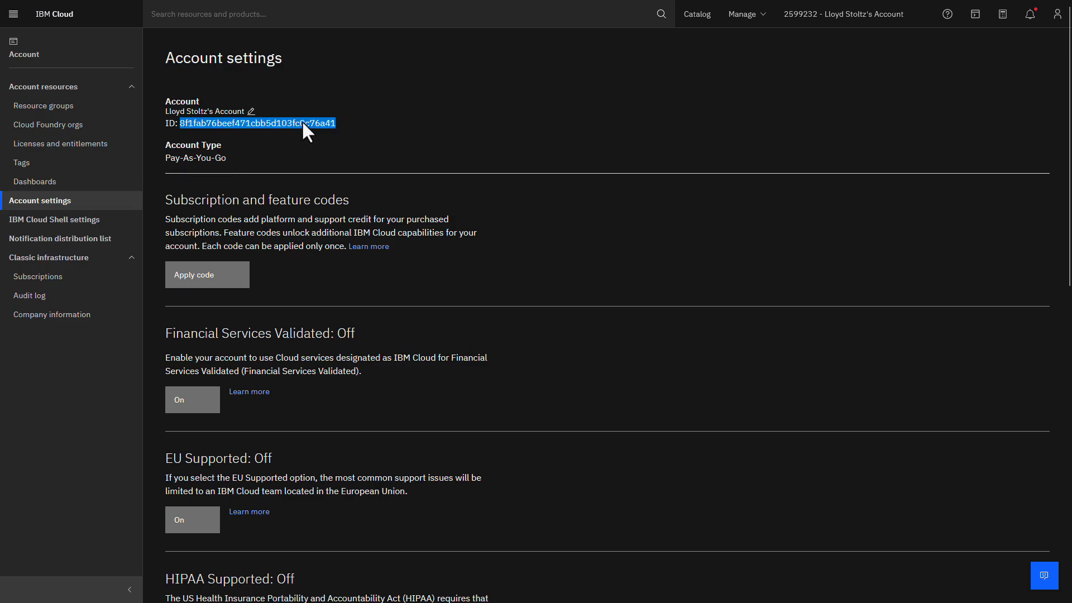
right_click(303, 122)
click(322, 134)
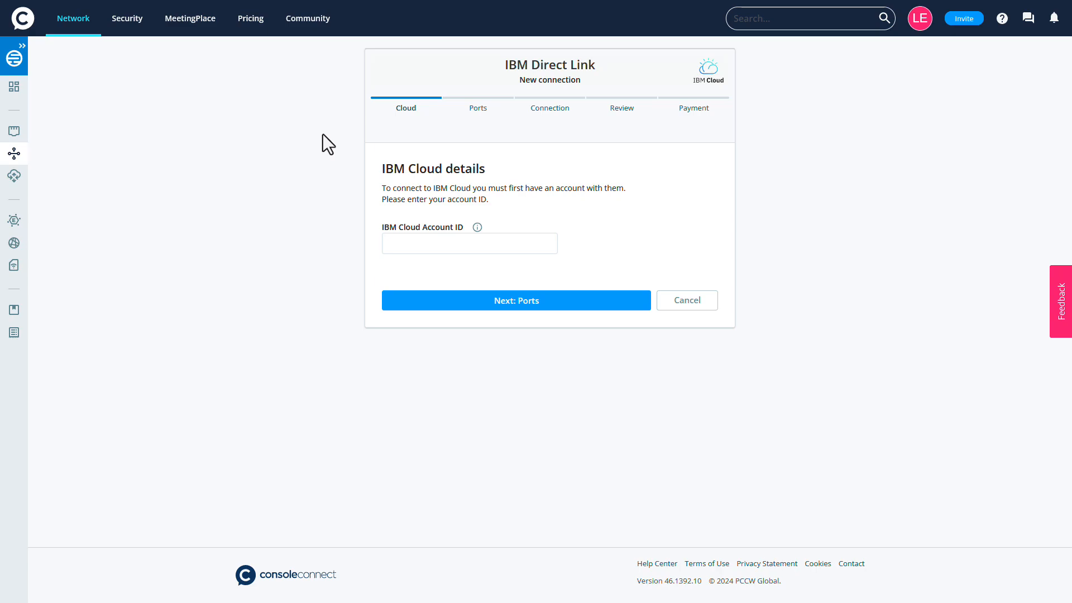
- Switch to Console Connect, paste the IBM Cloud account ID into the IBM Direct Link order, and continue to port selection
click(542, 245)
key(ctrl+v)
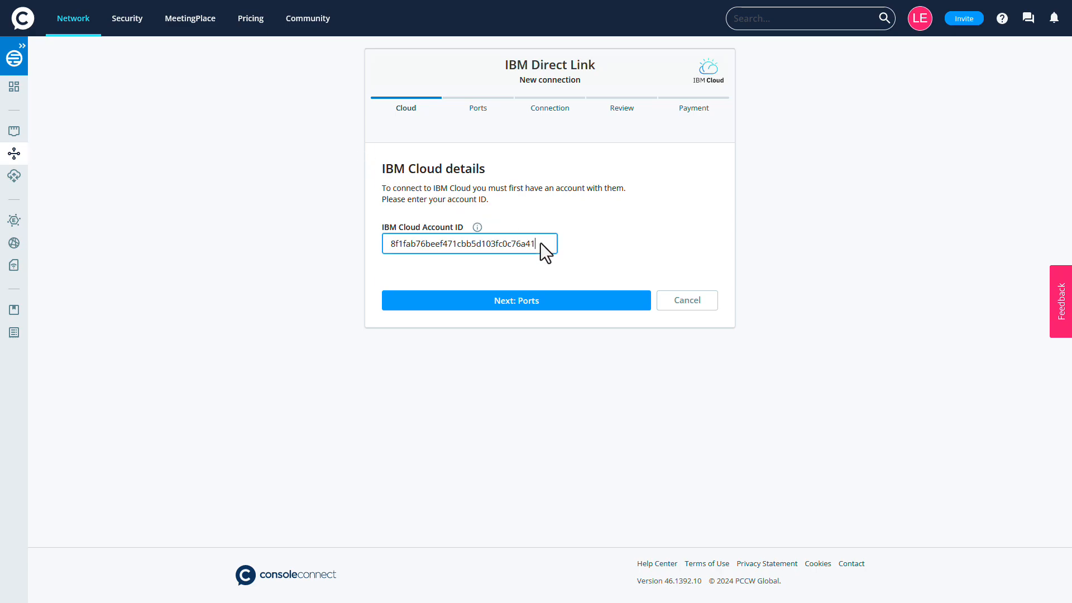
click(514, 302)
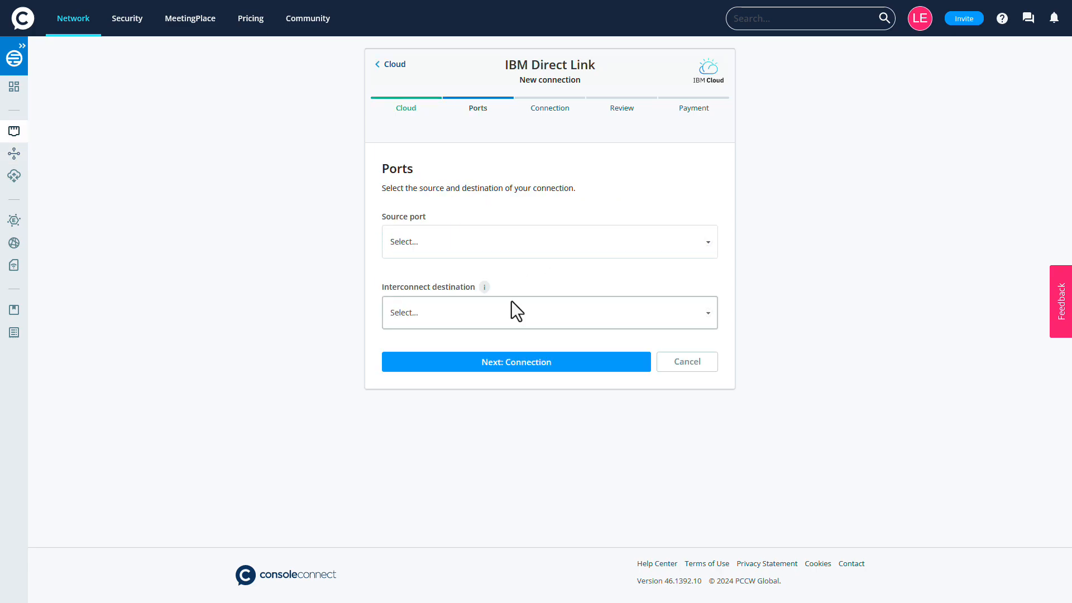
- Set the source port to EMEA LD (Demo) and the interconnect destination to IBM EU-UK - London 1 - Primary, continuing to the connection details
click(702, 244)
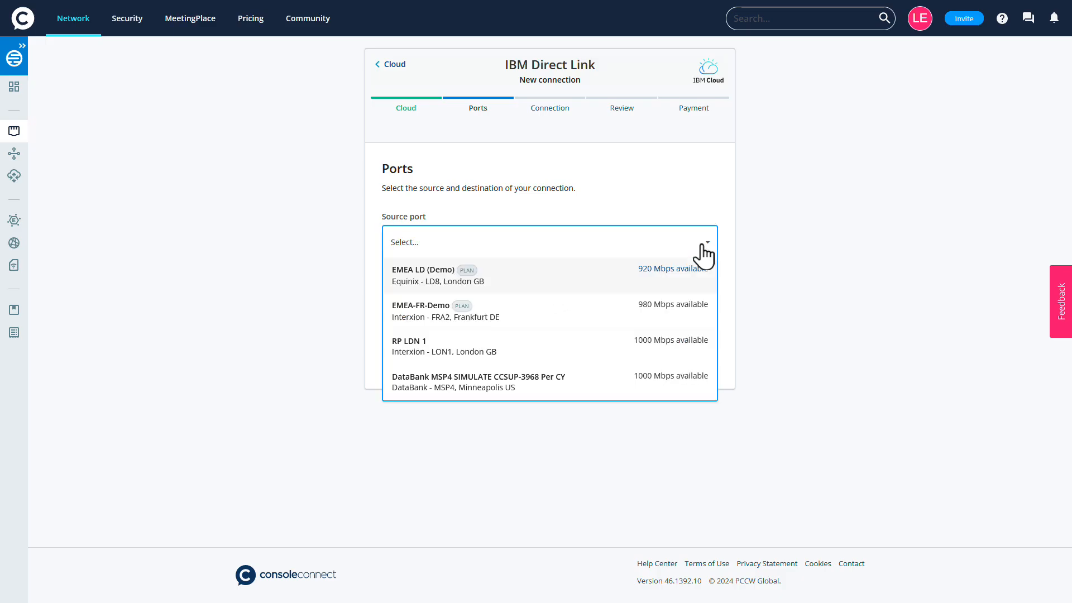
click(686, 274)
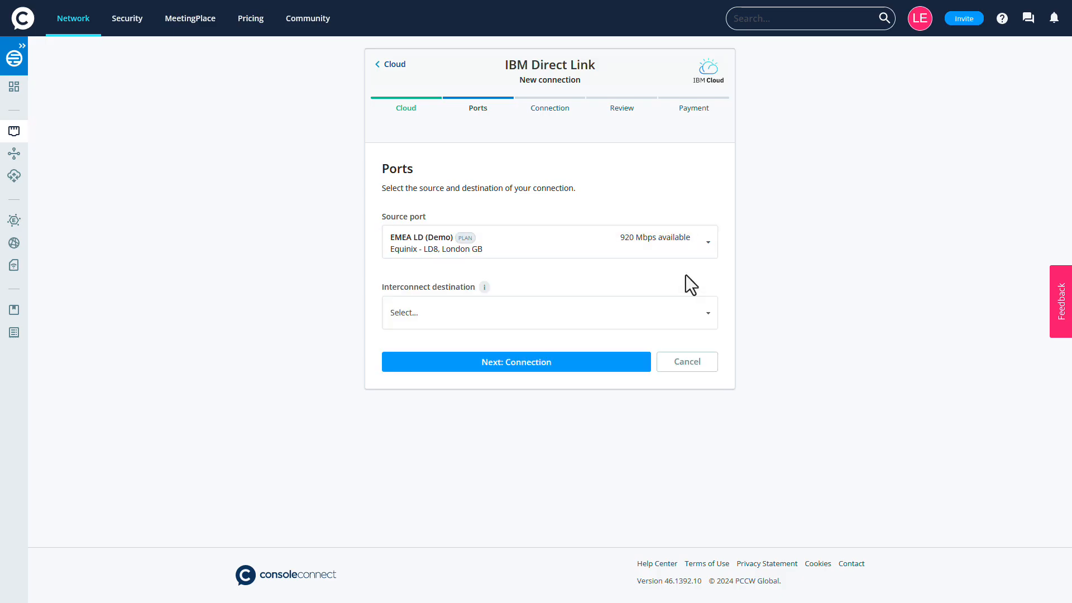
click(699, 313)
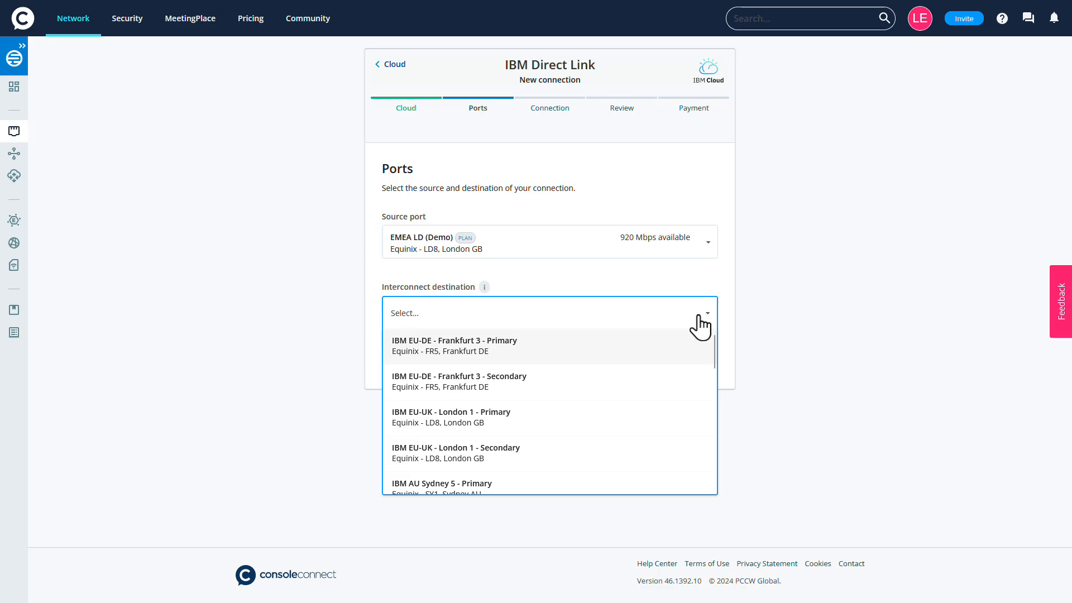
click(682, 416)
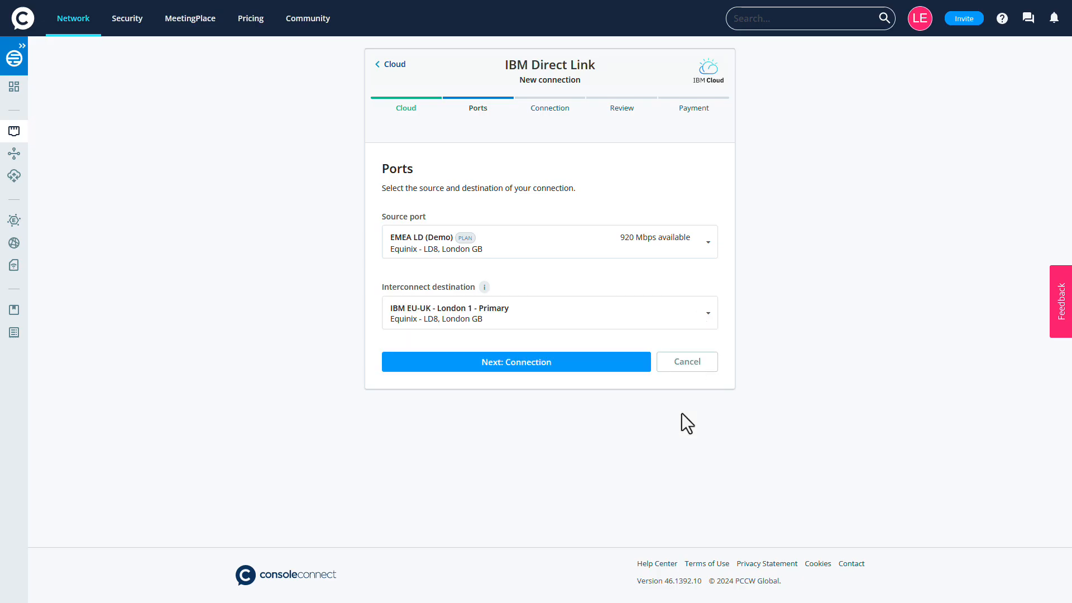
click(513, 361)
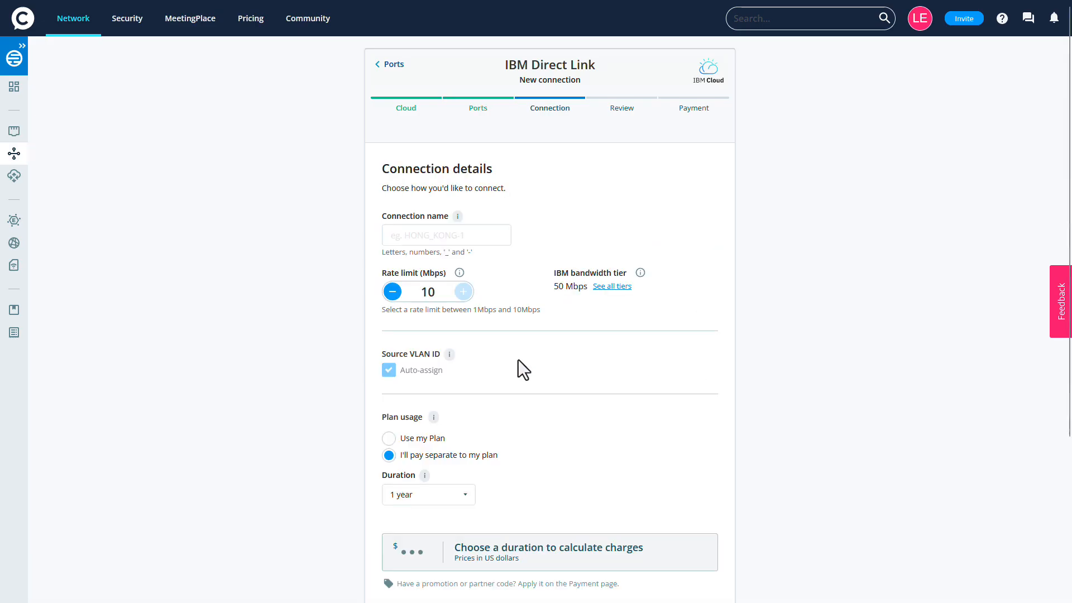
- Name the connection IBM-Demo-Connection with a duration of 1 year and proceed to the order review
click(494, 235)
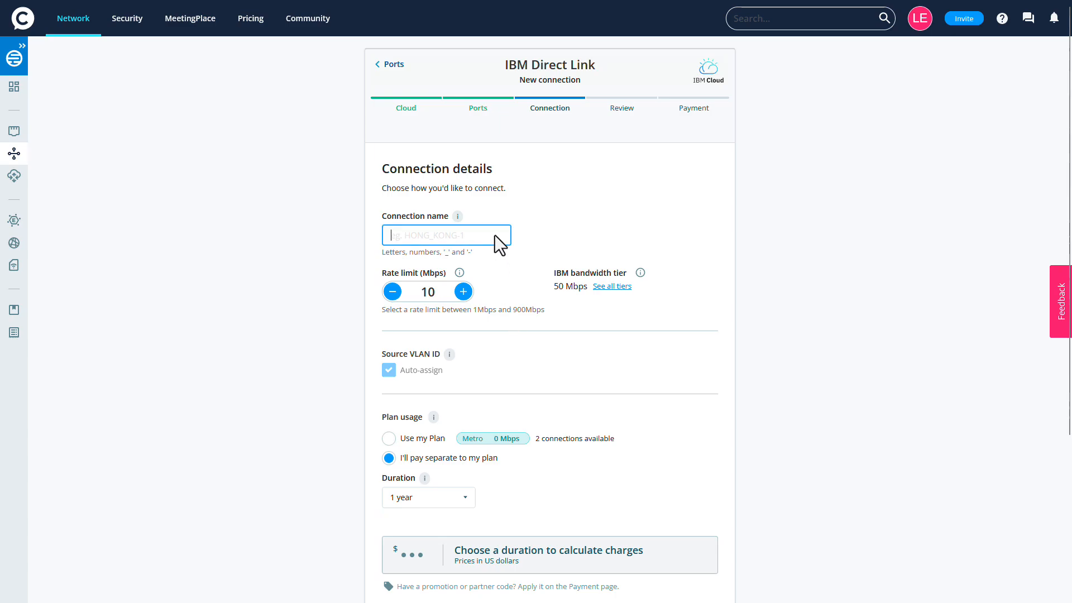
text(IBM-Demo-Connection)
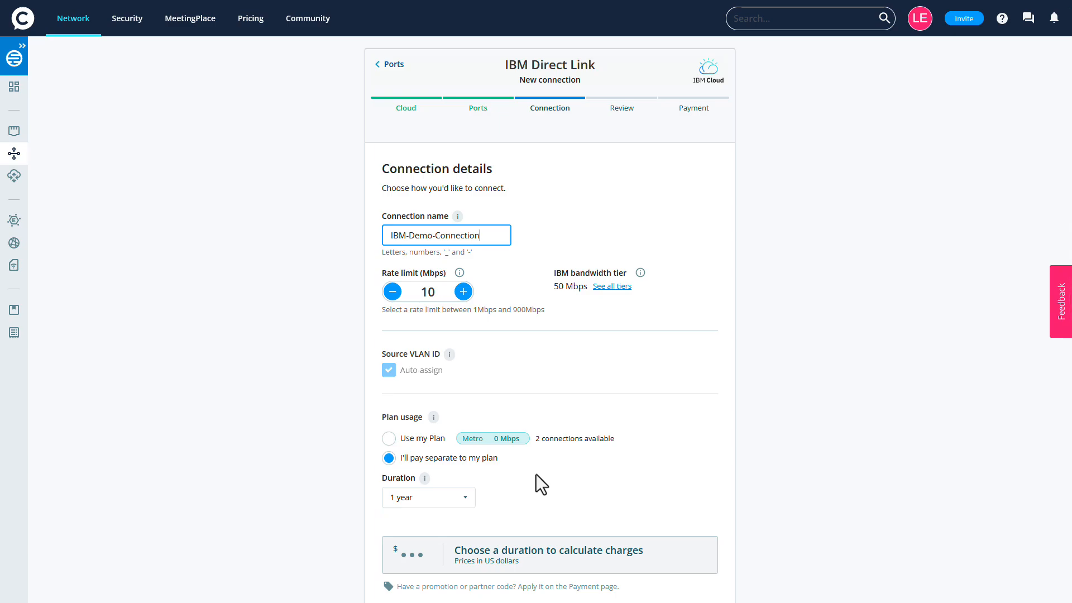
scroll(534, 473, down, 2)
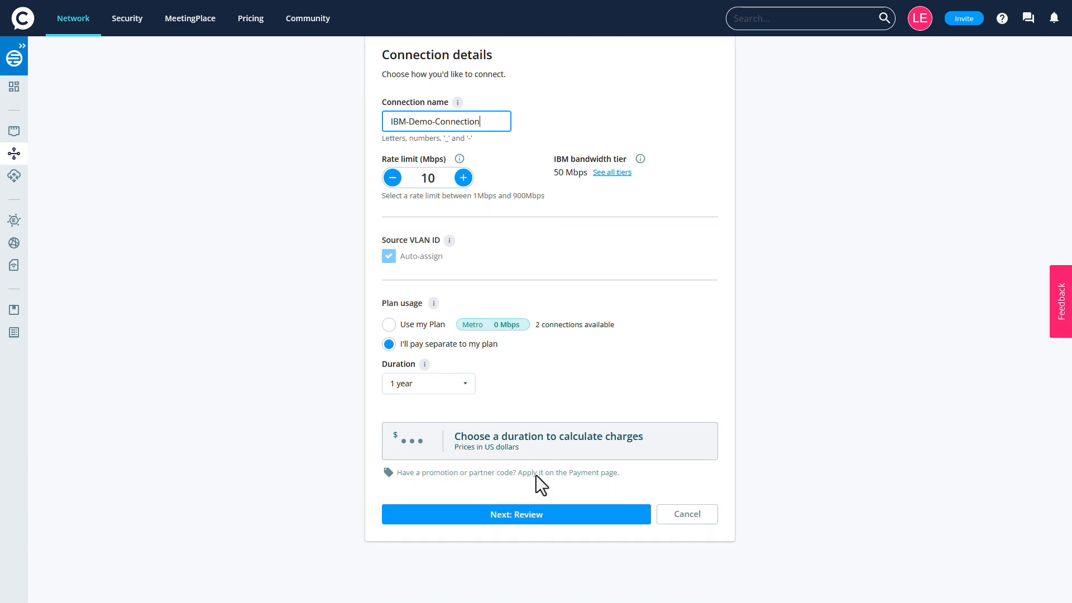
click(467, 388)
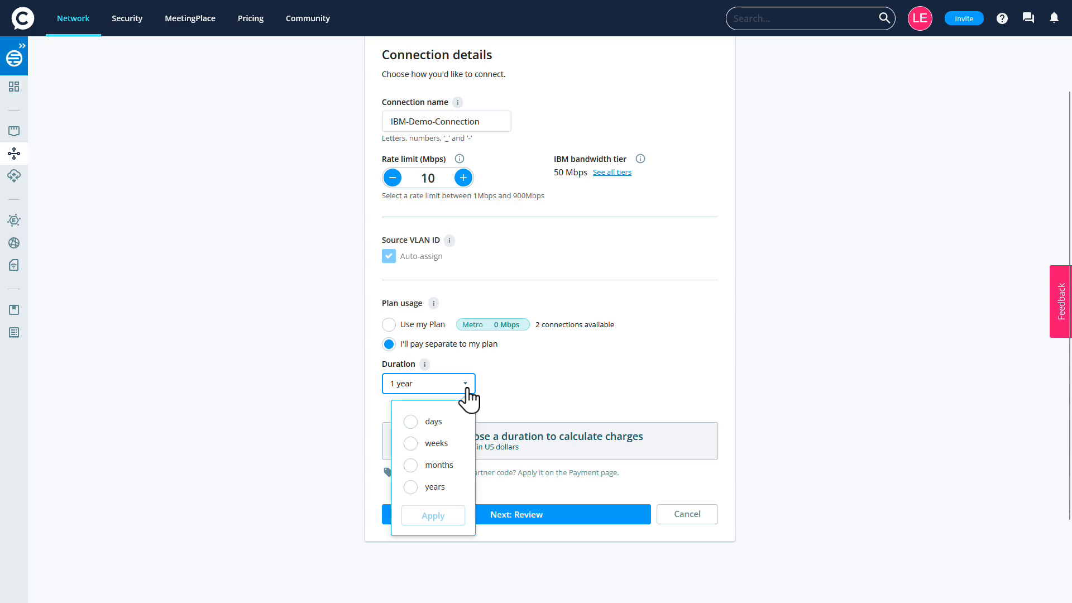
click(410, 487)
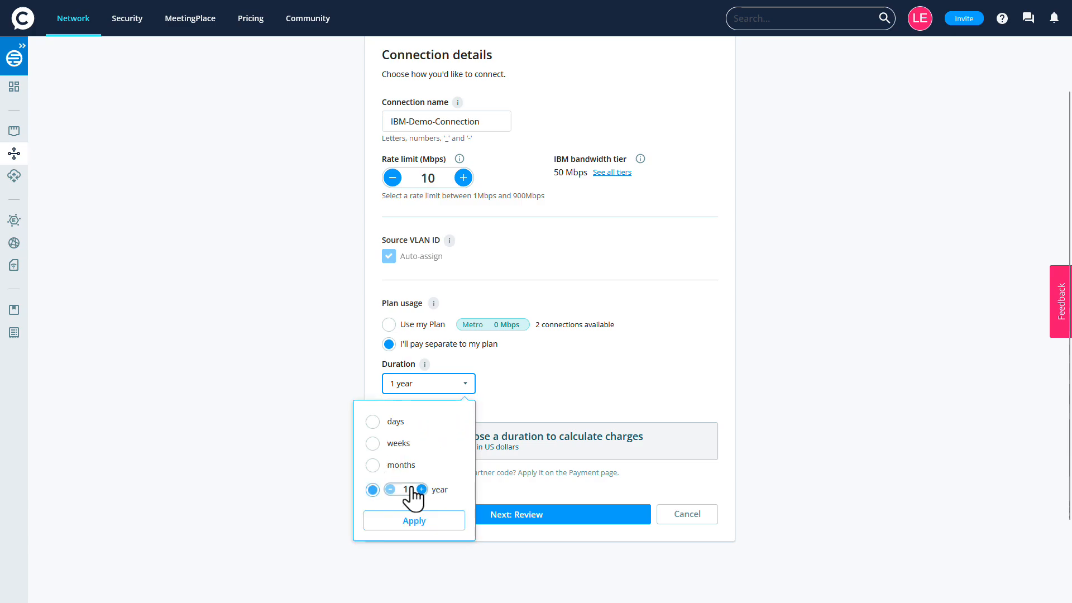
click(414, 521)
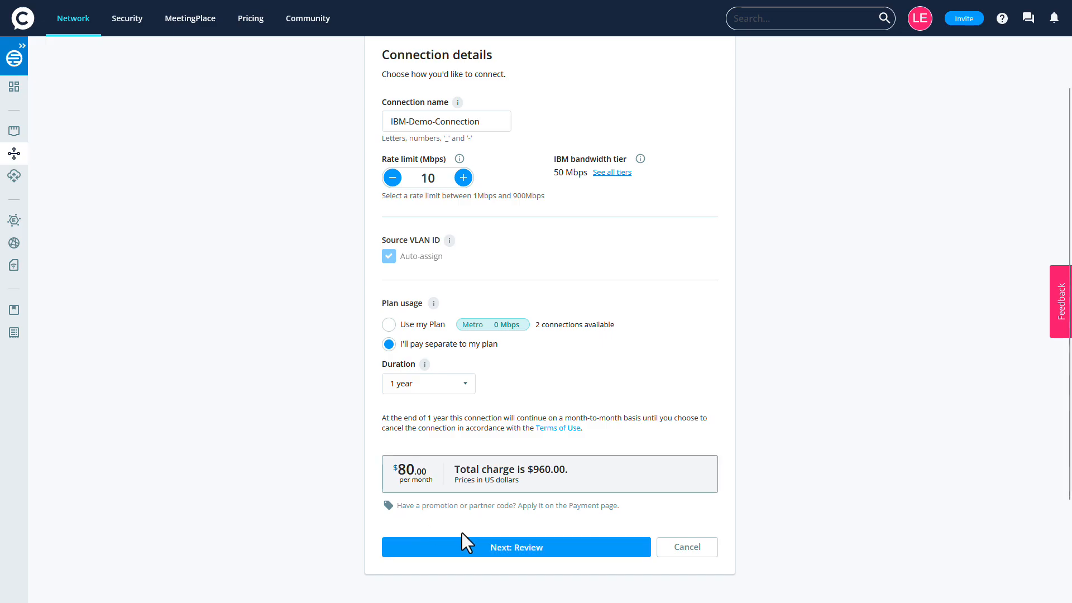
click(517, 547)
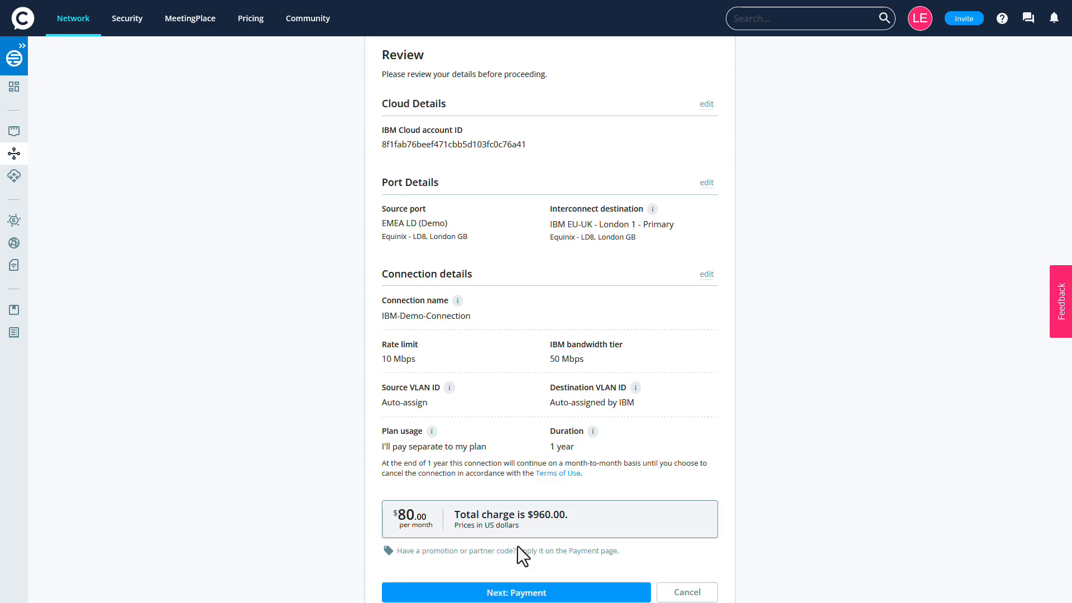
- Proceed to payment, accept all three terms and conditions, and submit the connection order
scroll(517, 545, down, 1)
click(518, 547)
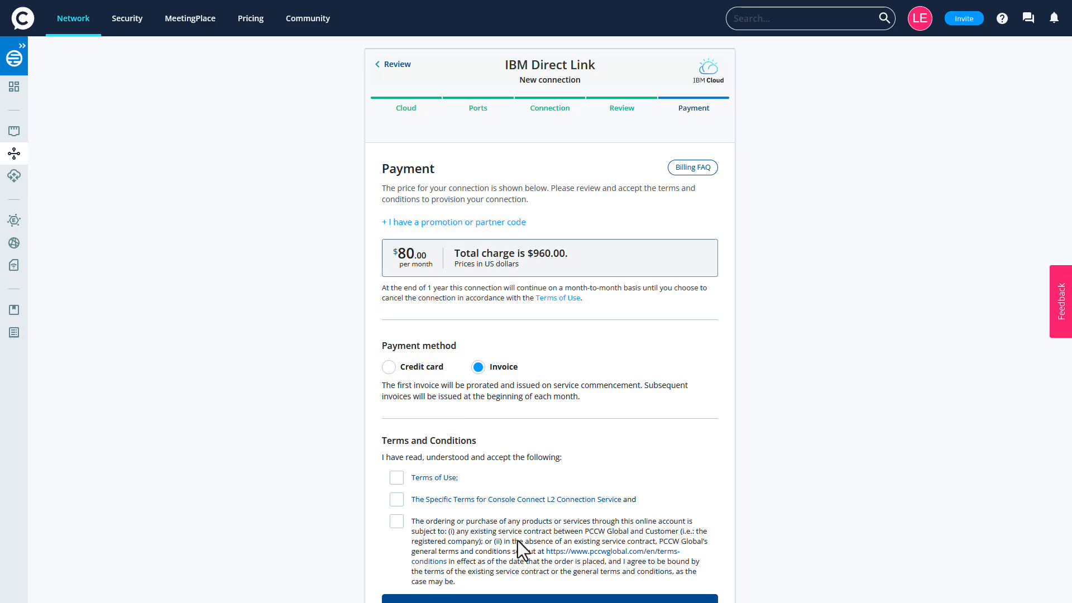
scroll(517, 541, down, 2)
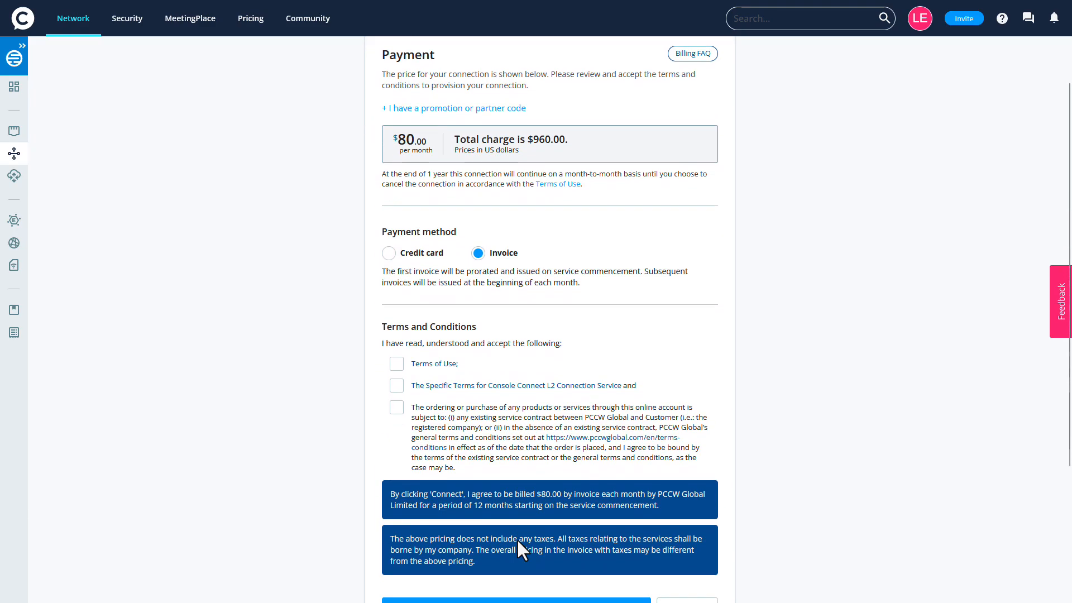
click(396, 364)
click(396, 385)
click(397, 408)
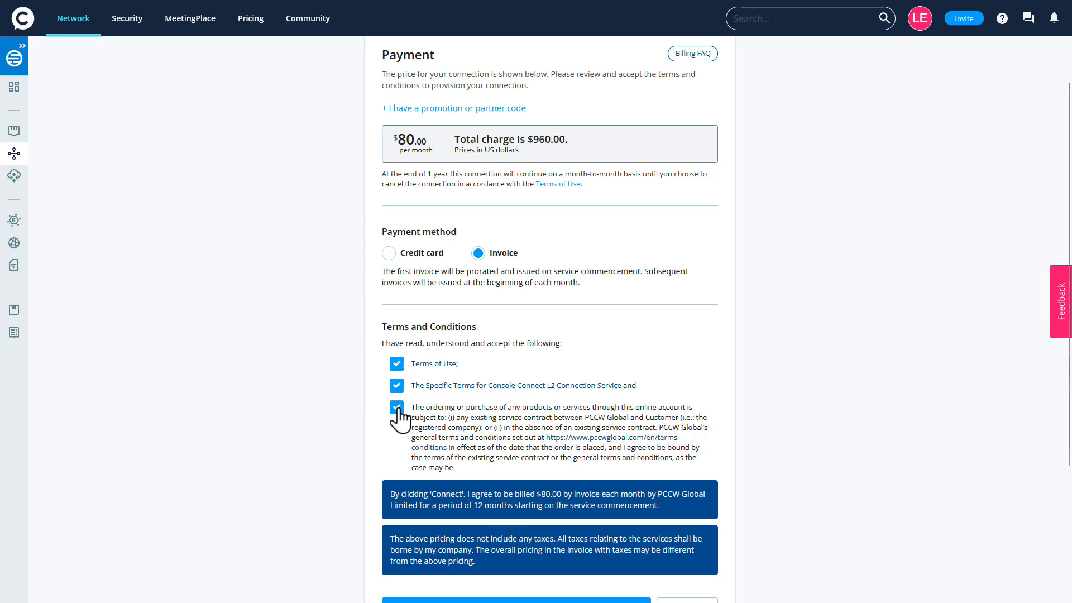
scroll(397, 407, down, 2)
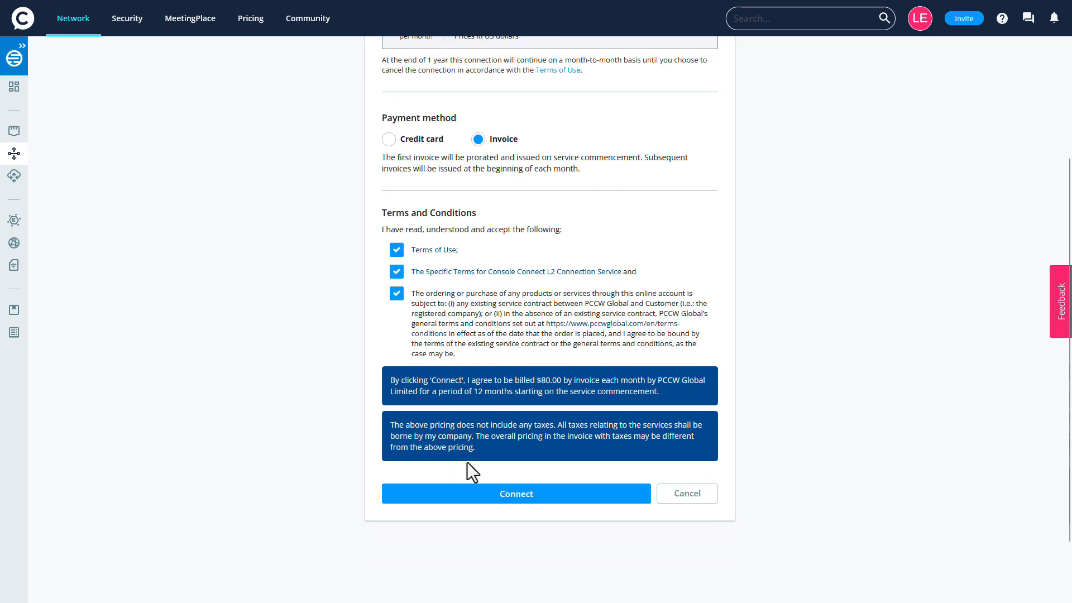
click(511, 497)
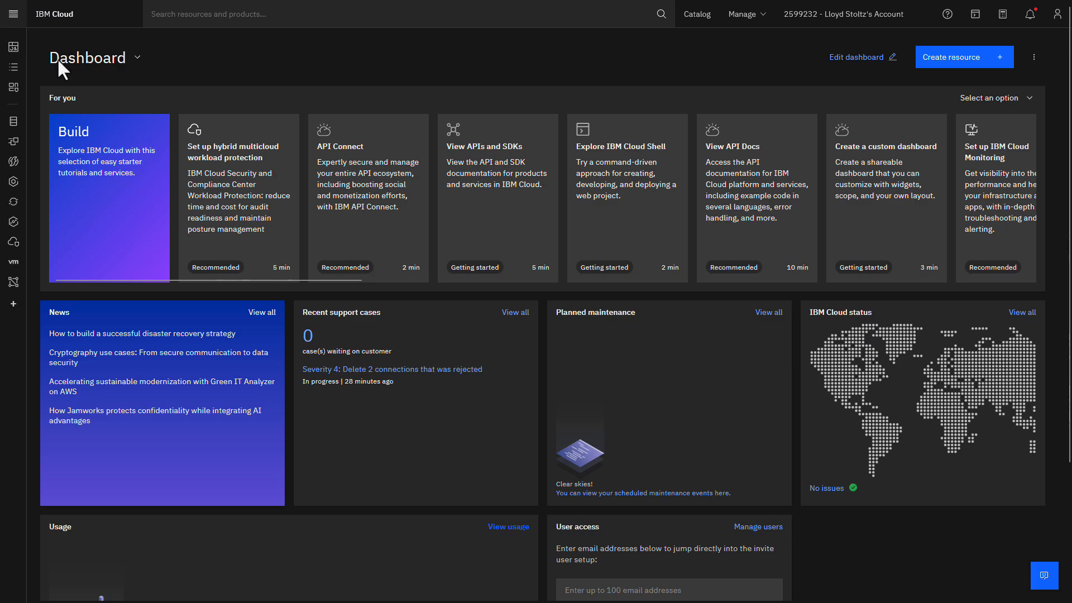
- Switch to IBM Cloud and open the details of IBM-Demo-Connection among the Direct Link connections
click(14, 14)
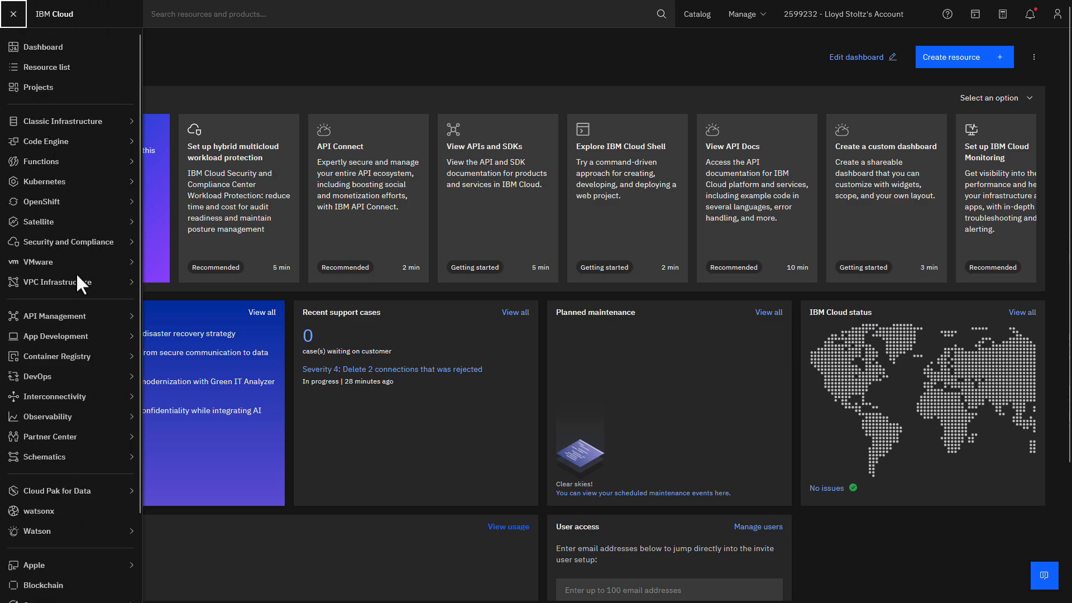
mouse_move(105, 397)
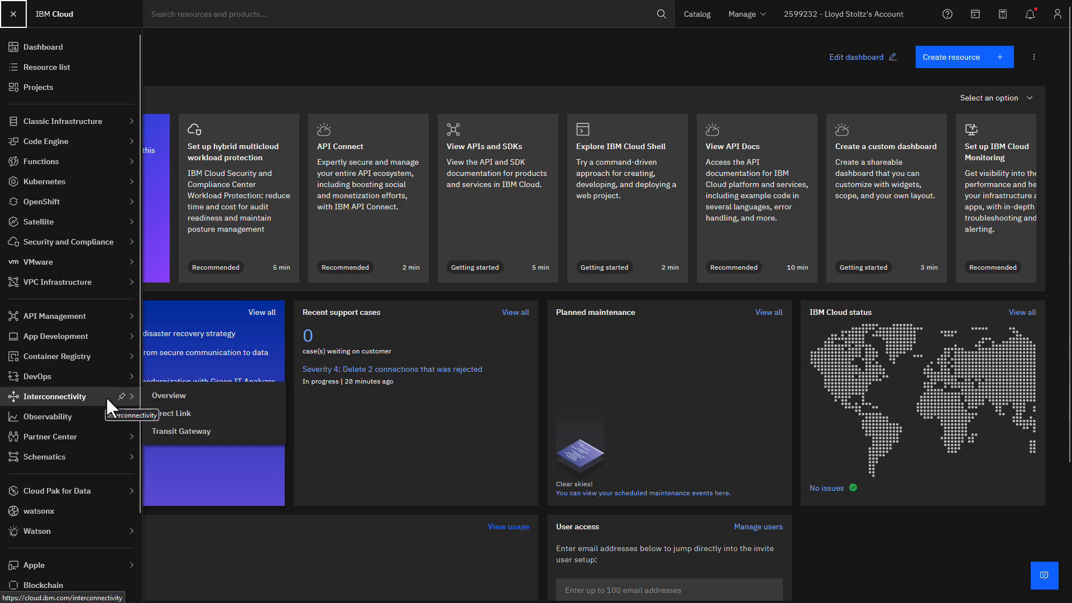
click(211, 416)
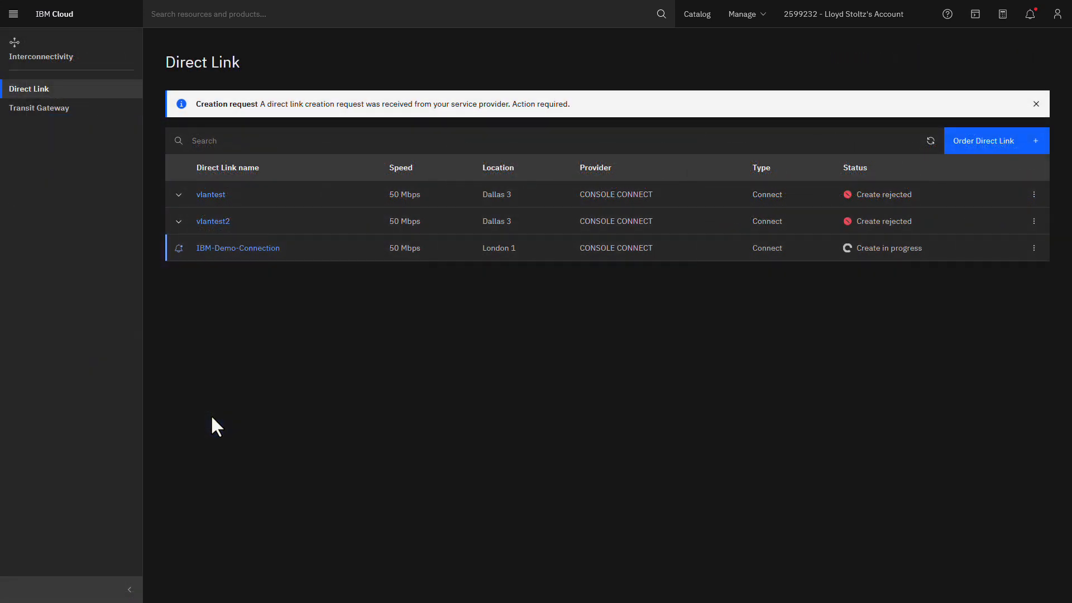
click(228, 248)
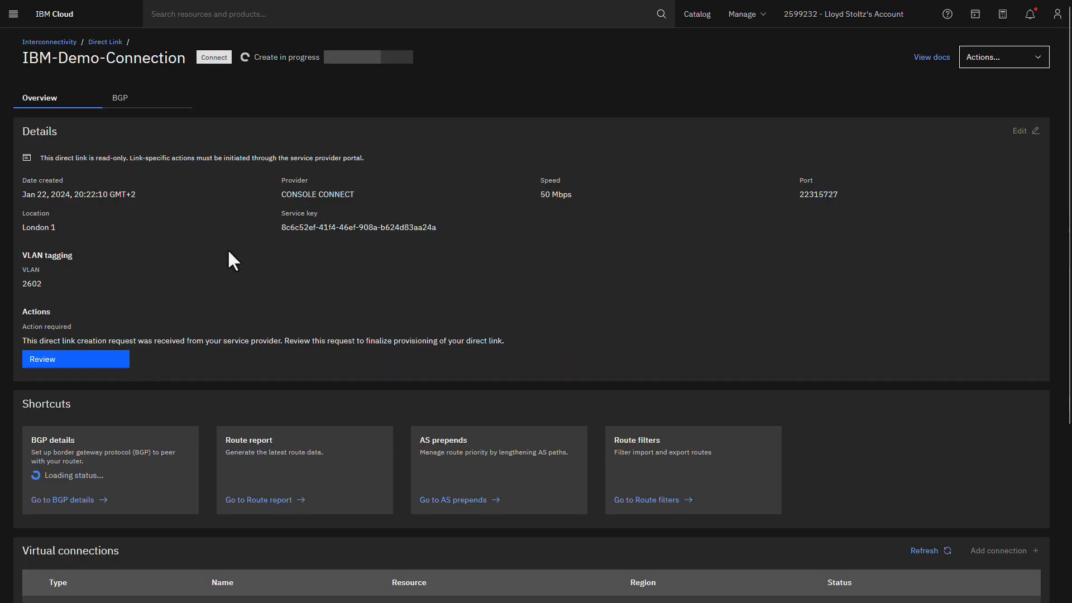
- Begin reviewing the direct link creation request and assign it to the Default resource group
click(94, 359)
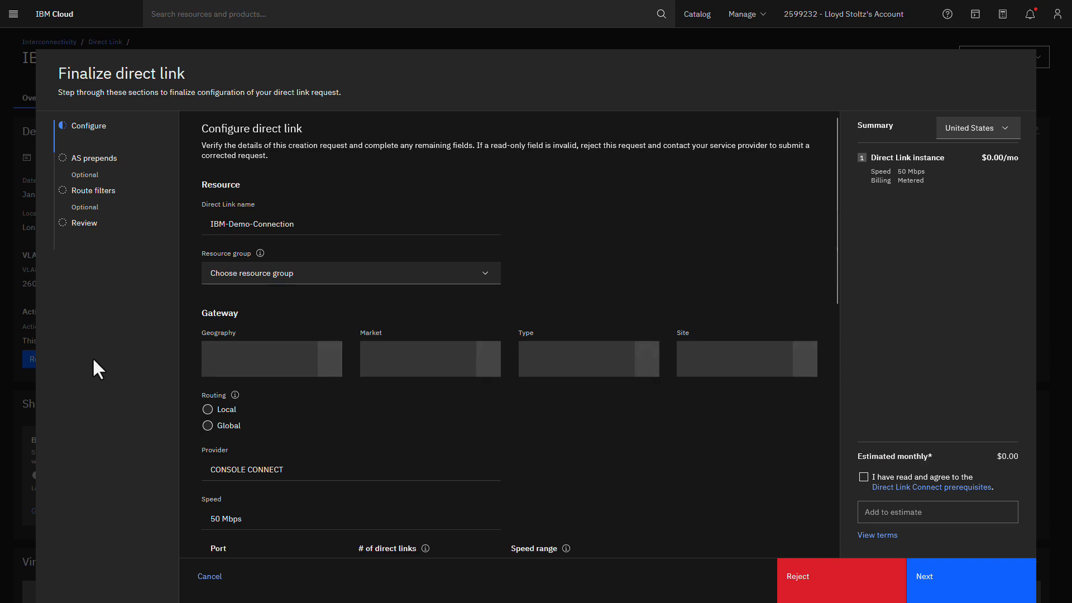
click(471, 276)
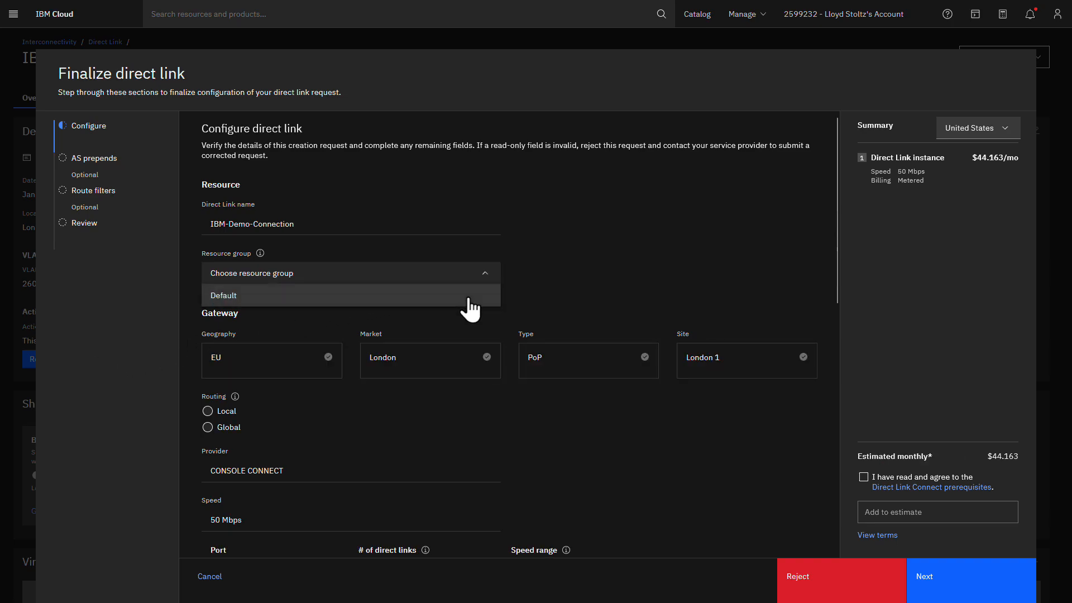
click(470, 296)
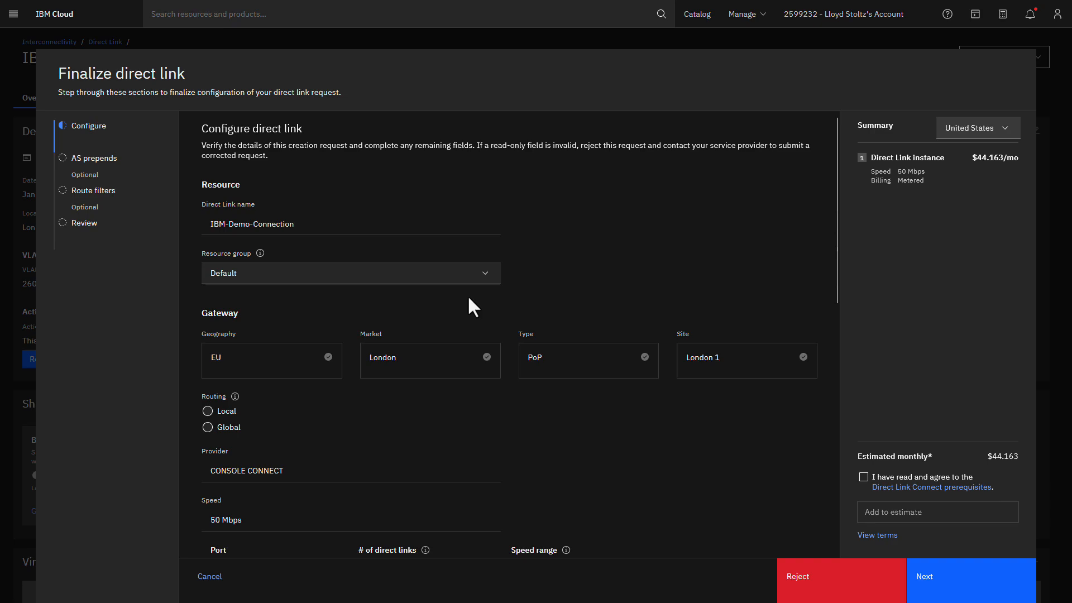
- Set the direct link's routing to Local and proceed to the configuration review, leaving the optional AS prepends and route filters at their defaults
click(208, 412)
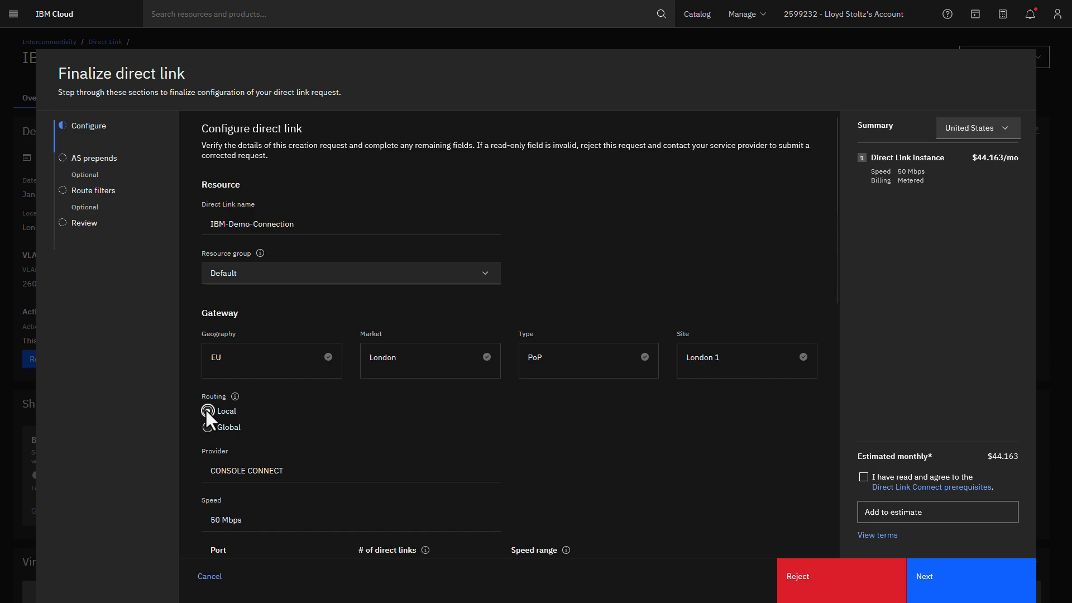
click(957, 584)
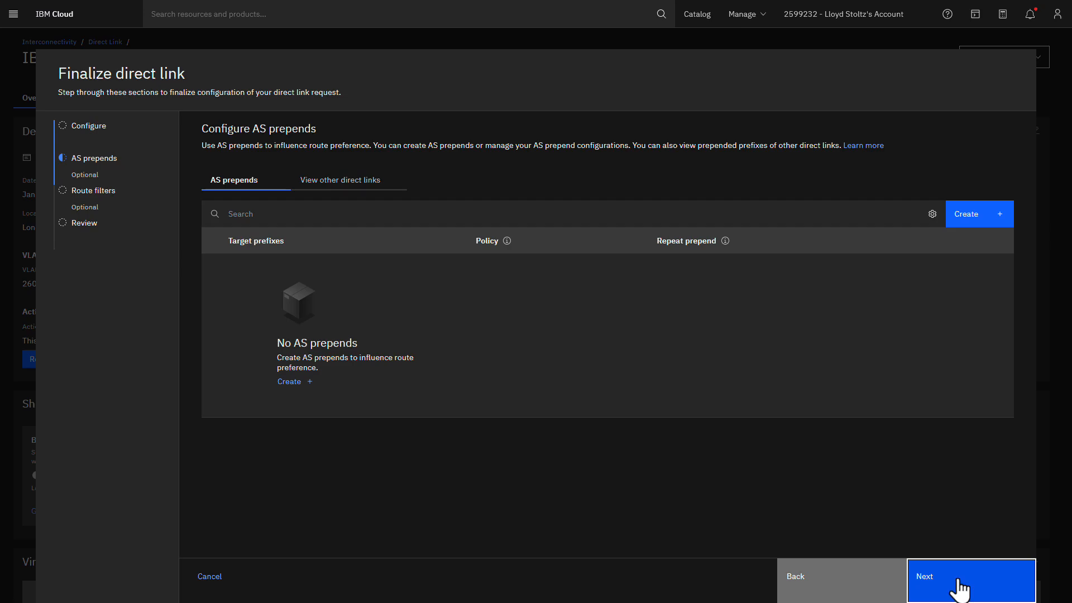
click(956, 577)
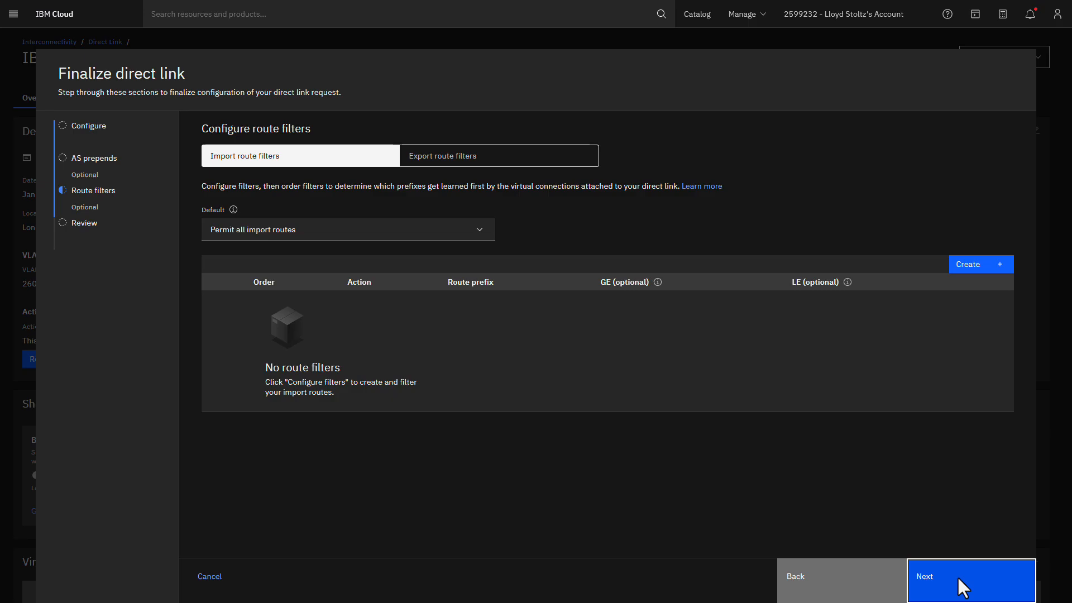
click(956, 575)
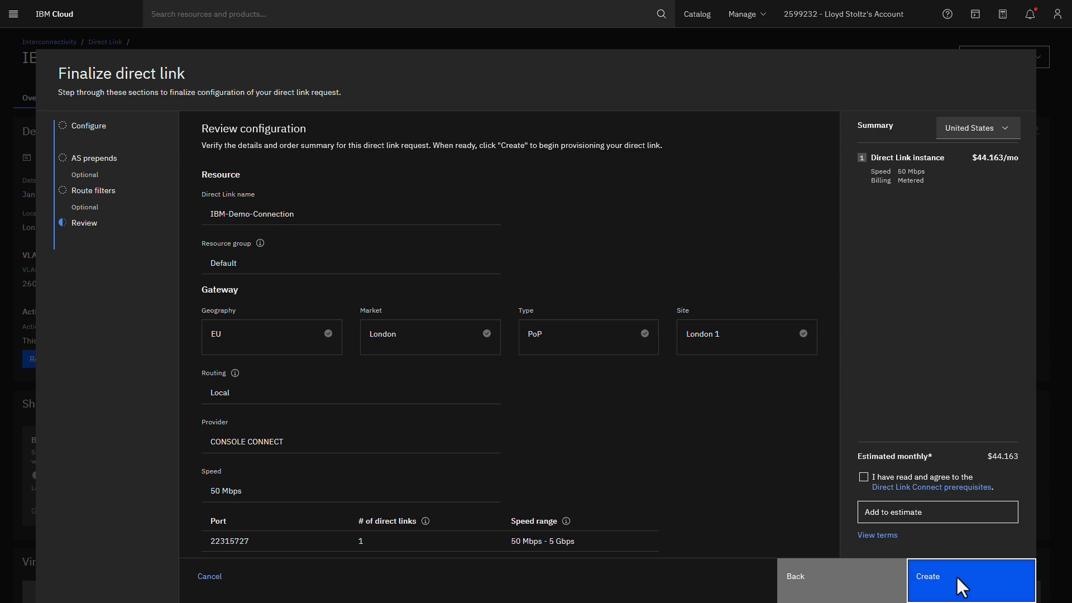
- Agree to the Direct Link Connect prerequisites and create the direct link
click(864, 477)
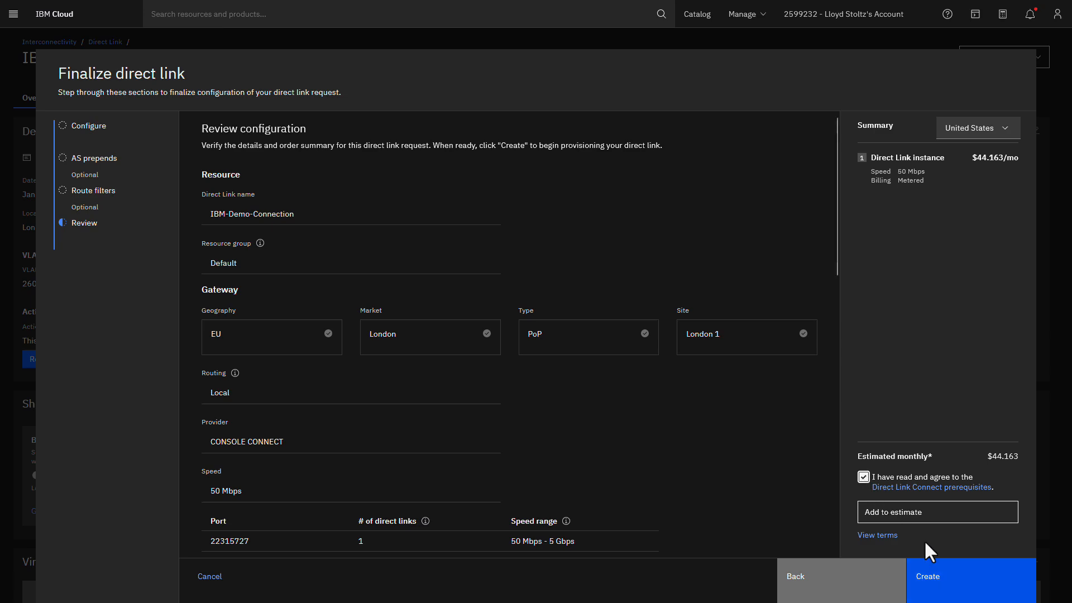
click(965, 590)
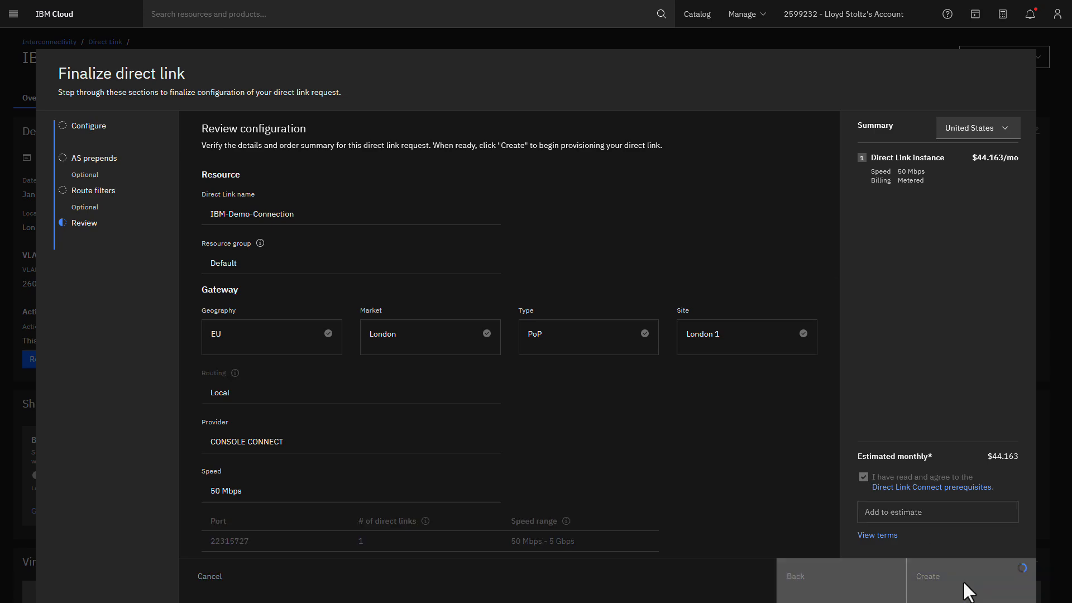